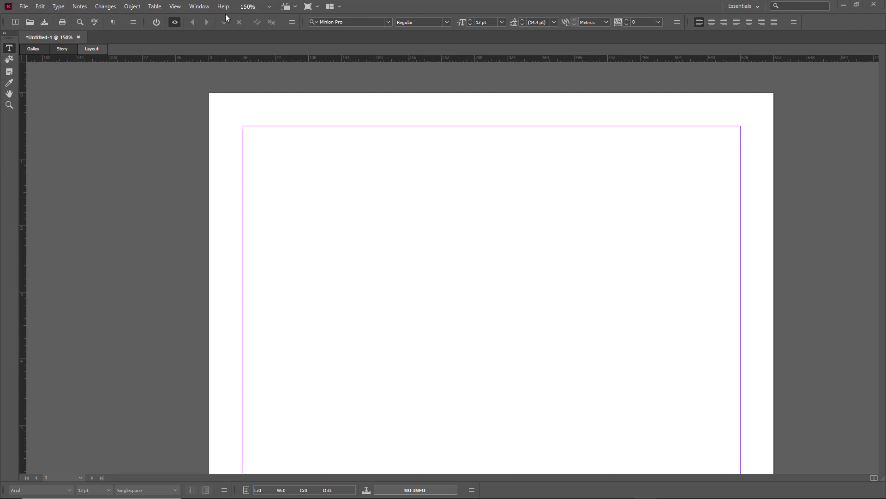
# - Open InCopy's General preferences from the Edit menu
pyautogui.click(40, 6)
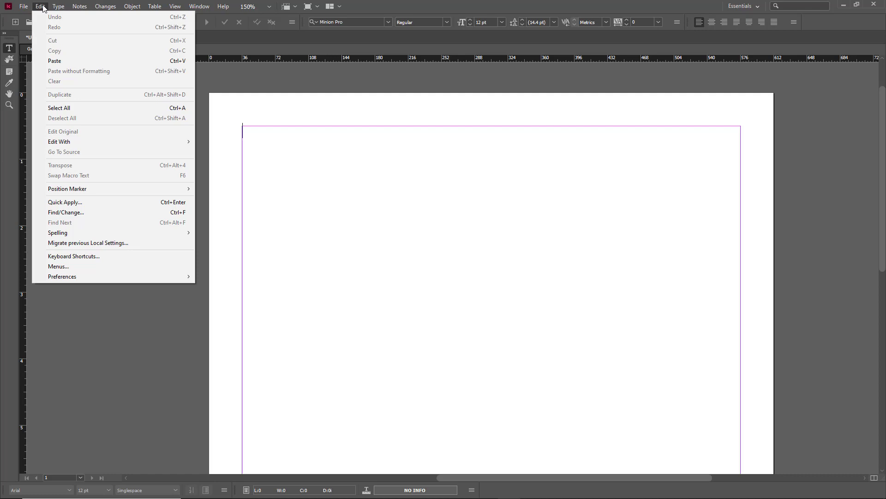
pyautogui.moveTo(106, 280)
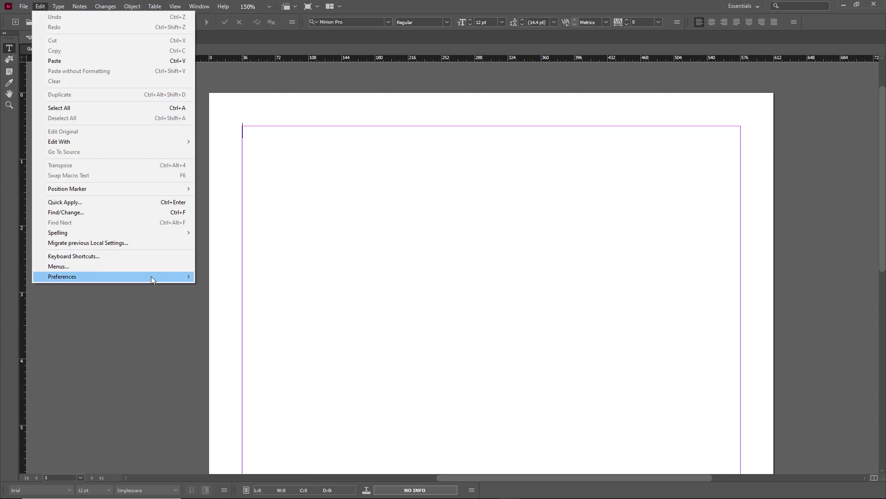
pyautogui.click(238, 277)
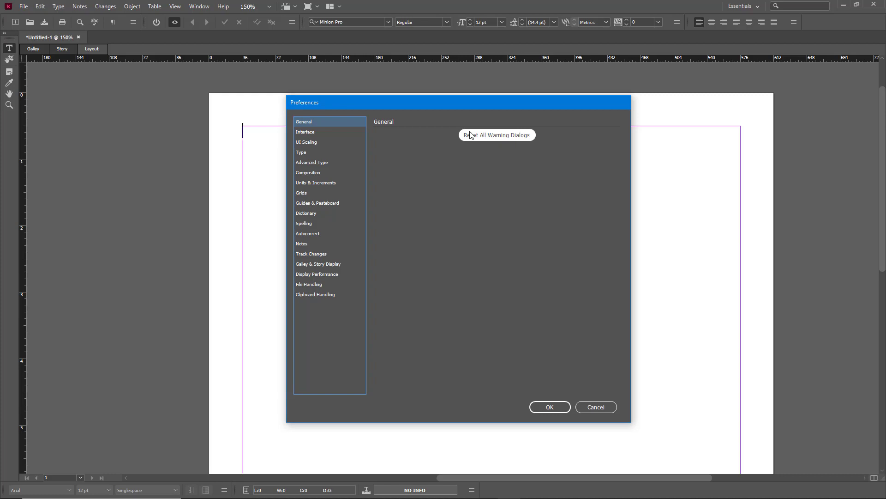
# - Preview the Medium Light, Light and Dark interface themes, return to Medium Dark, then view UI Scaling
pyautogui.click(310, 133)
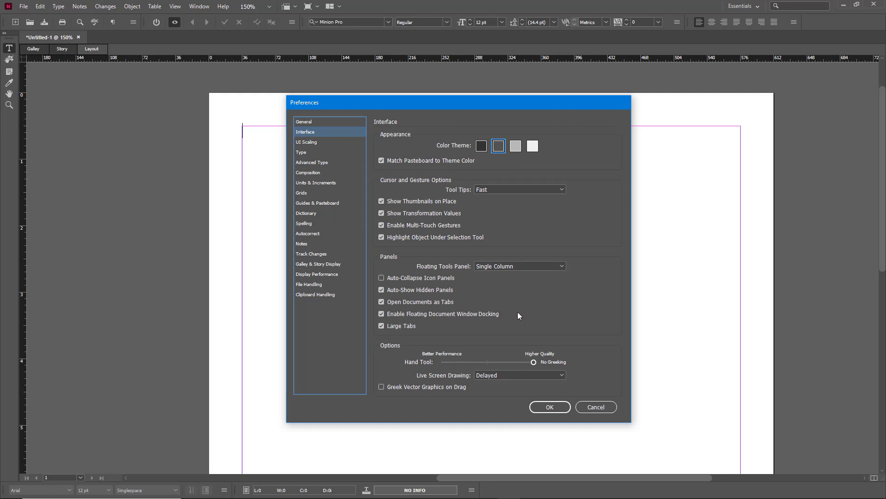
pyautogui.click(516, 147)
pyautogui.click(533, 146)
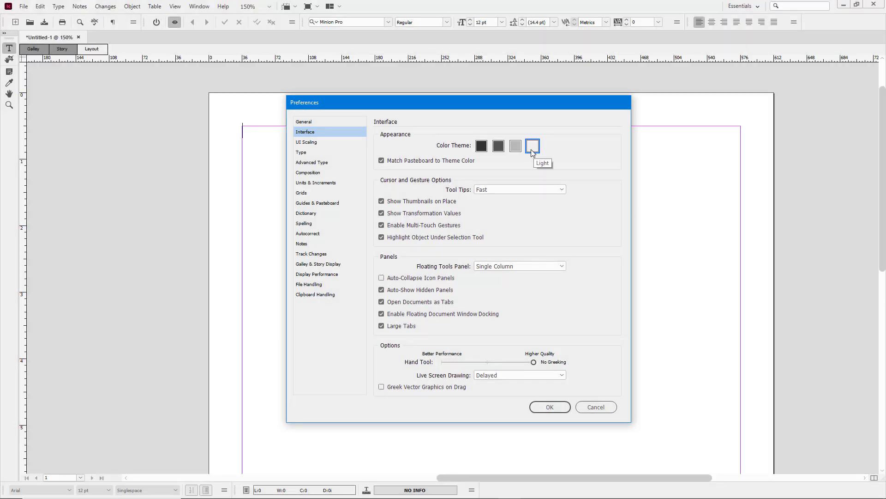
pyautogui.click(480, 146)
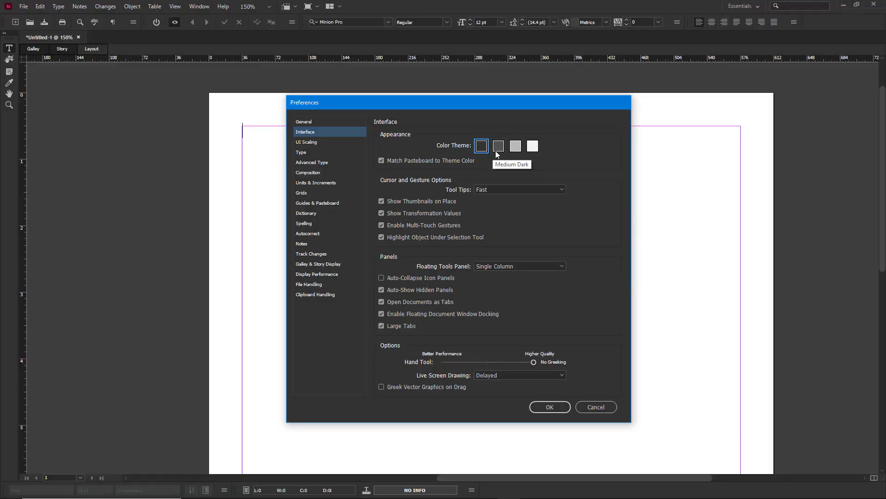
pyautogui.click(532, 147)
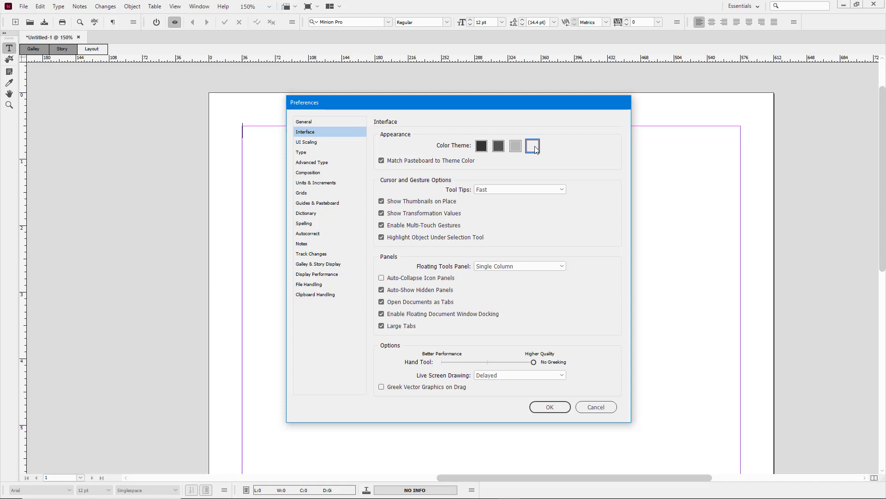
pyautogui.click(499, 147)
pyautogui.click(306, 142)
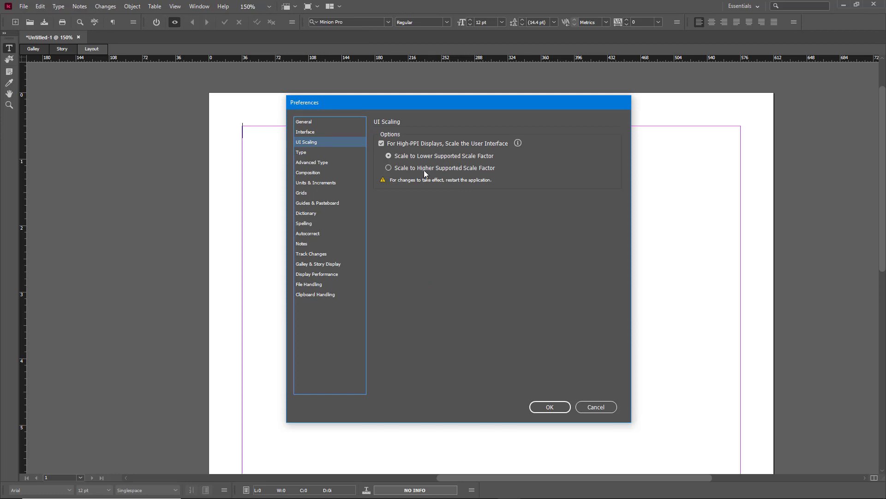
# - Browse the Type, Advanced Type and Composition pages, ending on Units & Increments
pyautogui.click(322, 153)
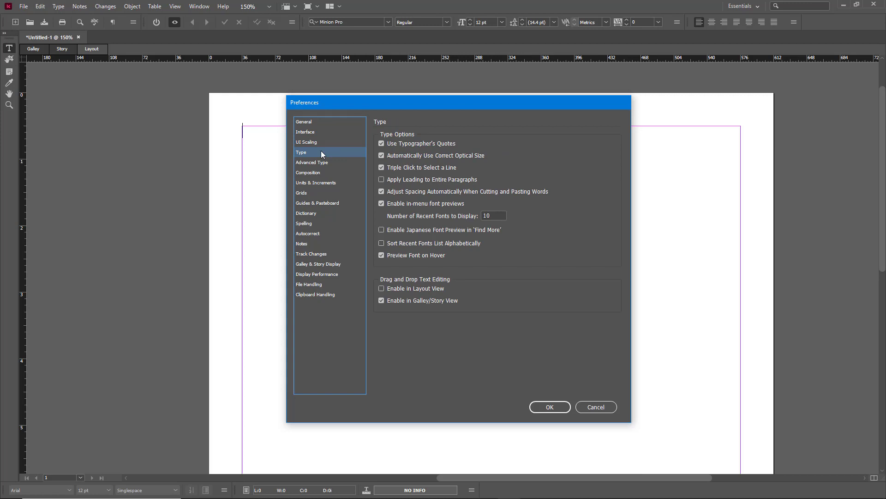
pyautogui.click(329, 163)
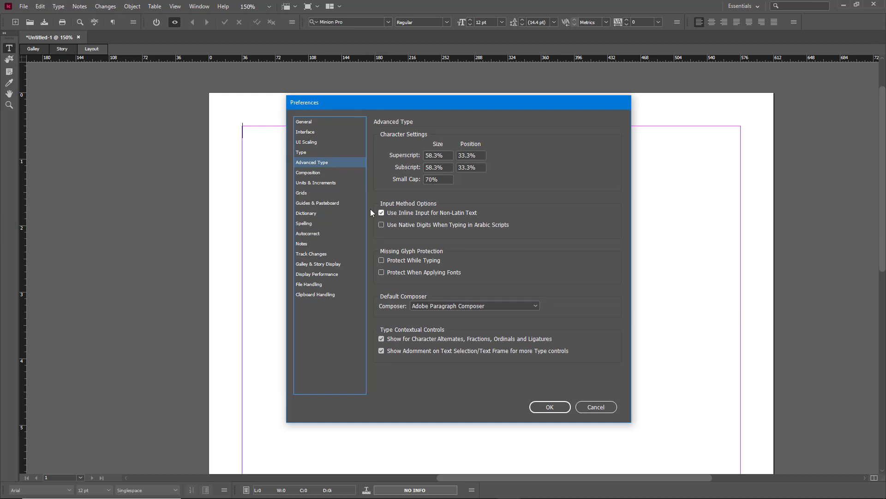
pyautogui.click(314, 173)
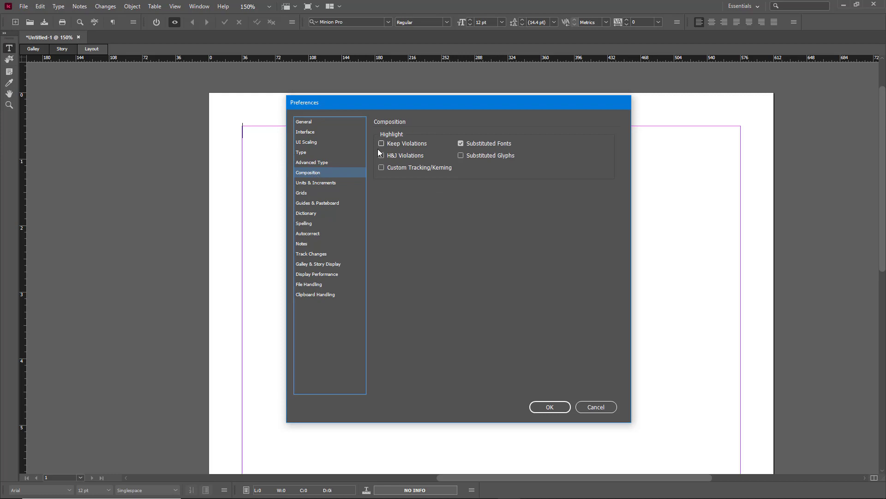
pyautogui.click(318, 183)
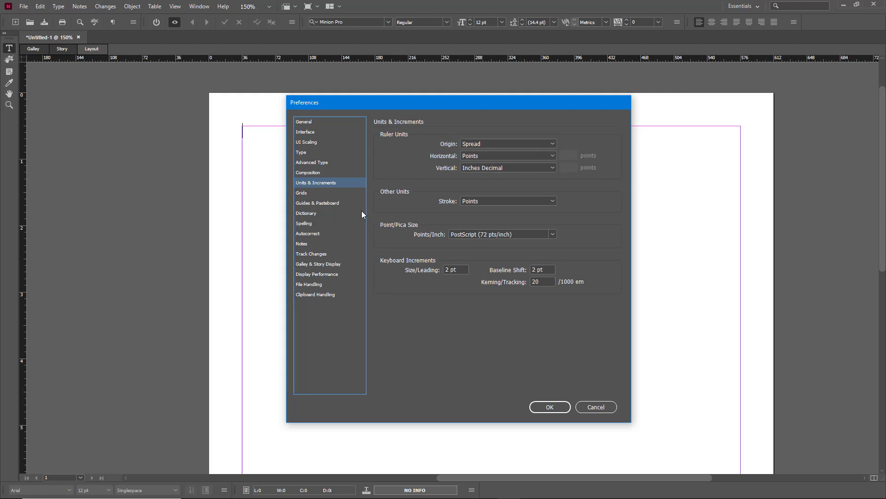
# - Measure strokes in Millimeters and set points per inch to Traditional (72.27)
pyautogui.click(516, 200)
pyautogui.click(511, 220)
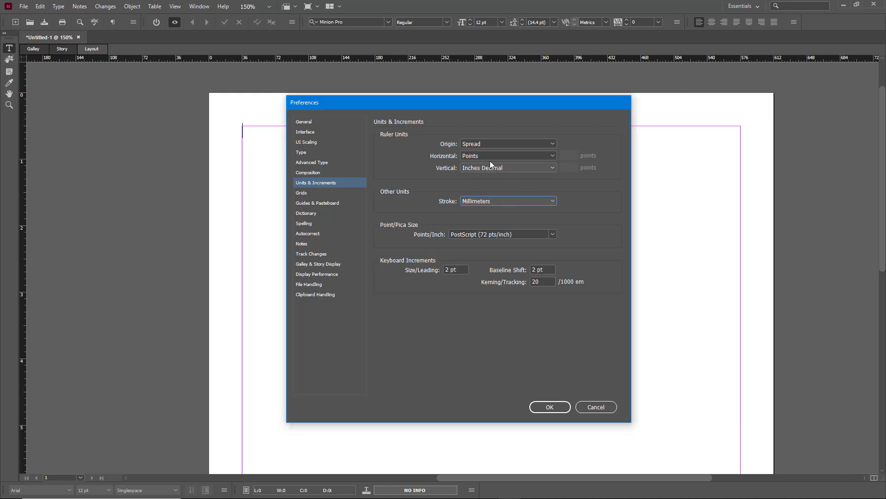
pyautogui.click(546, 235)
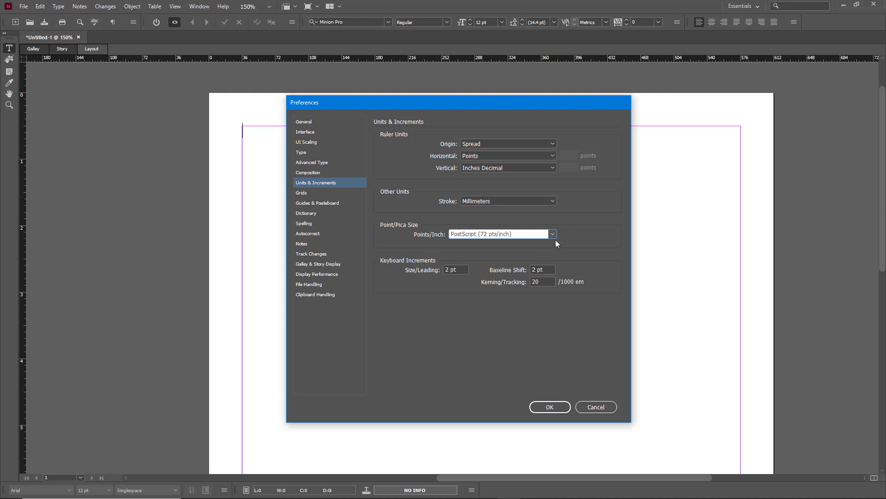
pyautogui.click(553, 234)
pyautogui.click(505, 254)
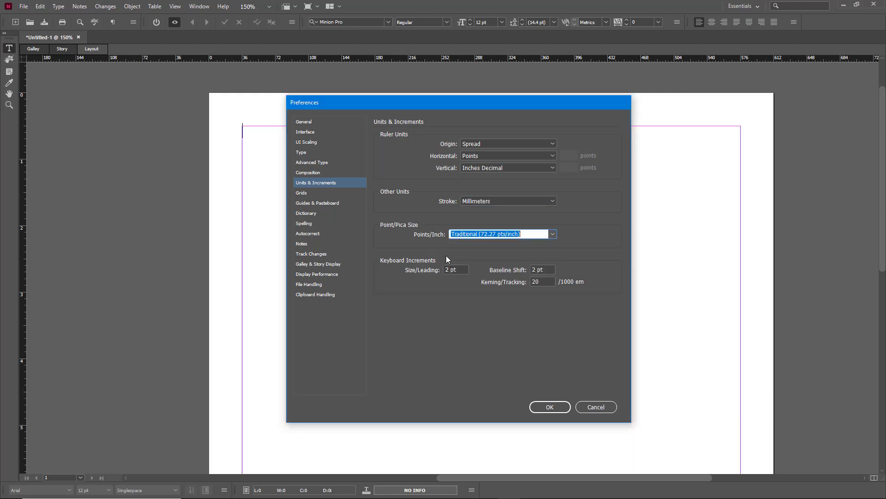
# - Make margin guides Green and column guides Blue, then apply the preferences
pyautogui.click(316, 194)
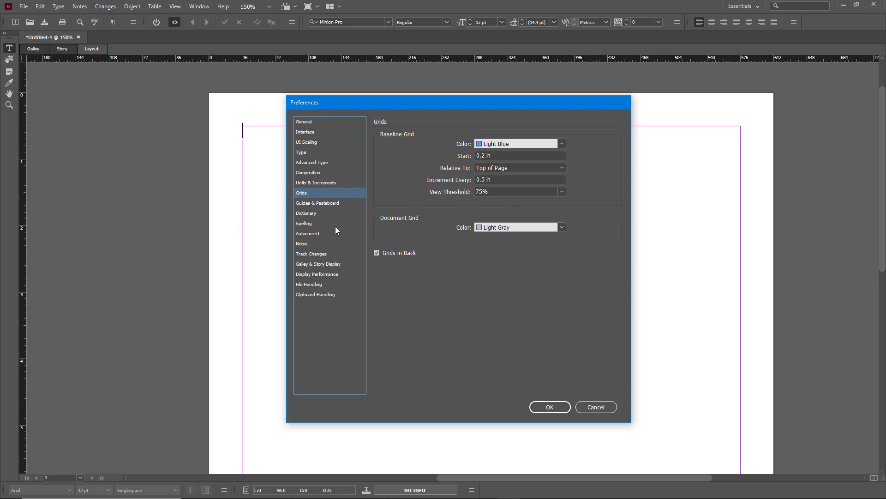
pyautogui.click(327, 205)
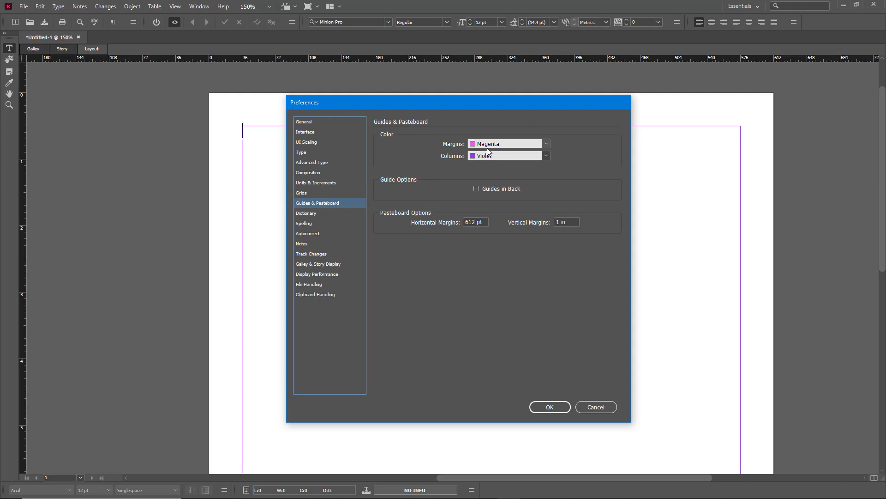
pyautogui.click(542, 143)
pyautogui.click(502, 173)
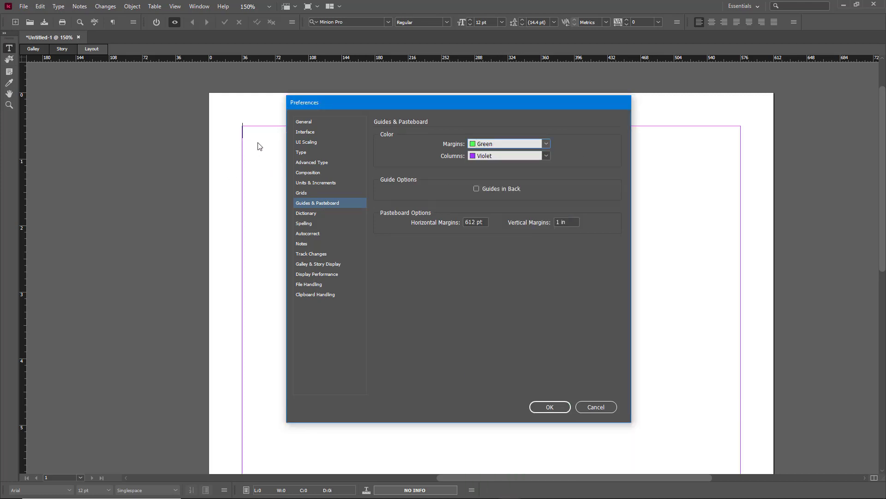
pyautogui.click(534, 156)
pyautogui.click(500, 195)
pyautogui.click(535, 414)
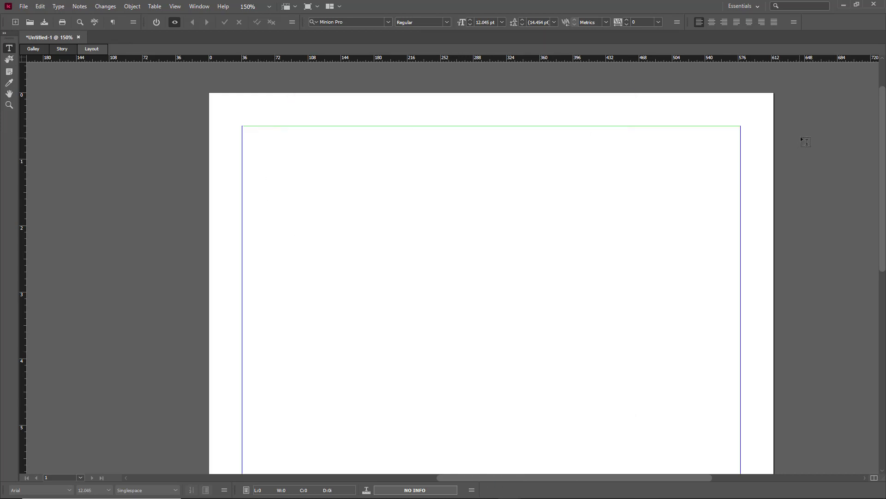
# - Reopen the General preferences through the Edit menu
pyautogui.click(80, 7)
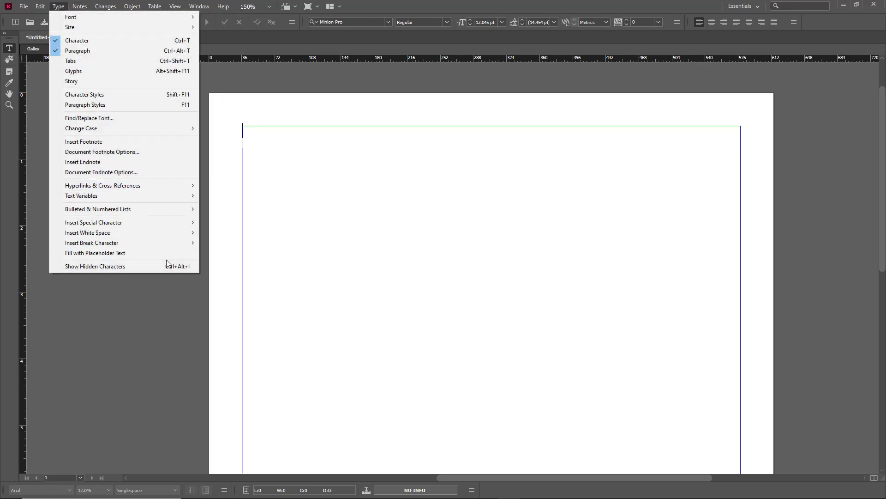
pyautogui.moveTo(28, 5)
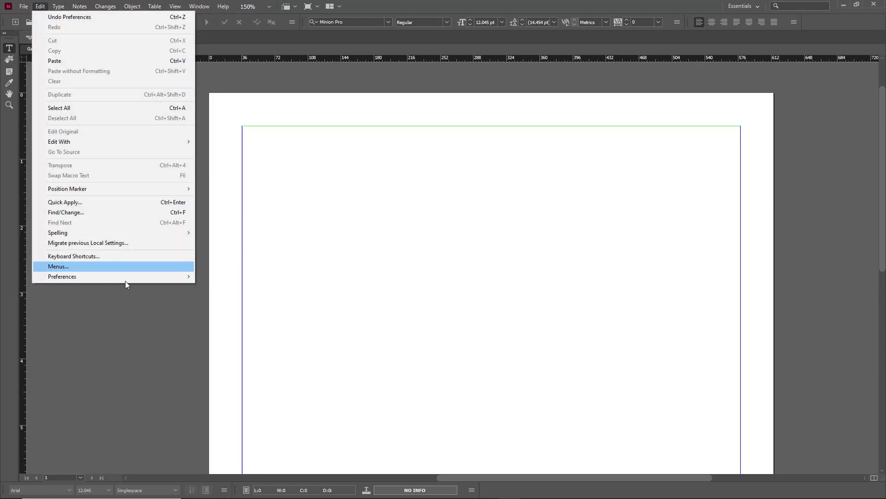
pyautogui.moveTo(127, 279)
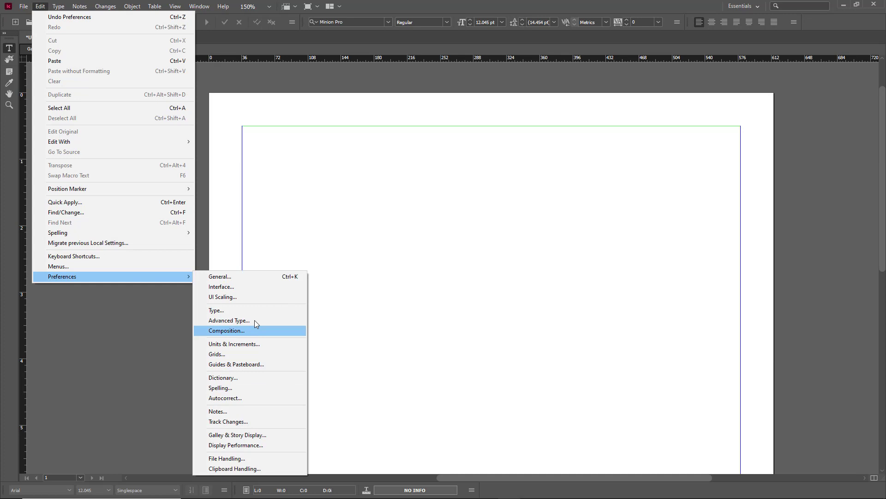
pyautogui.click(255, 277)
# - Look through Dictionary, Spelling, Autocorrect, Notes and Track Changes, stopping at Galley & Story Display
pyautogui.click(324, 215)
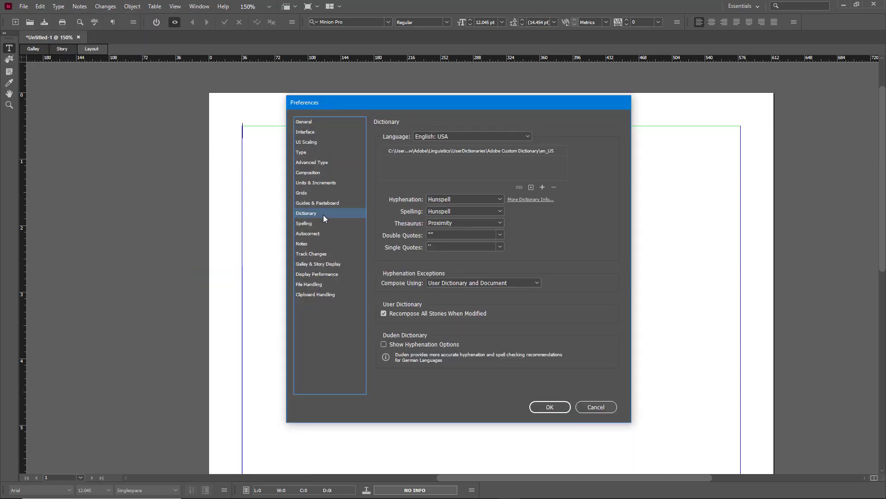
pyautogui.click(311, 223)
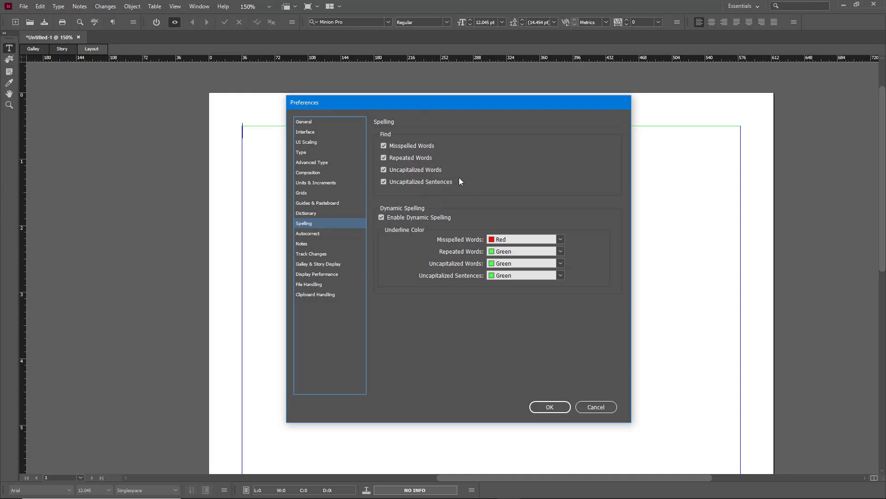
pyautogui.click(313, 236)
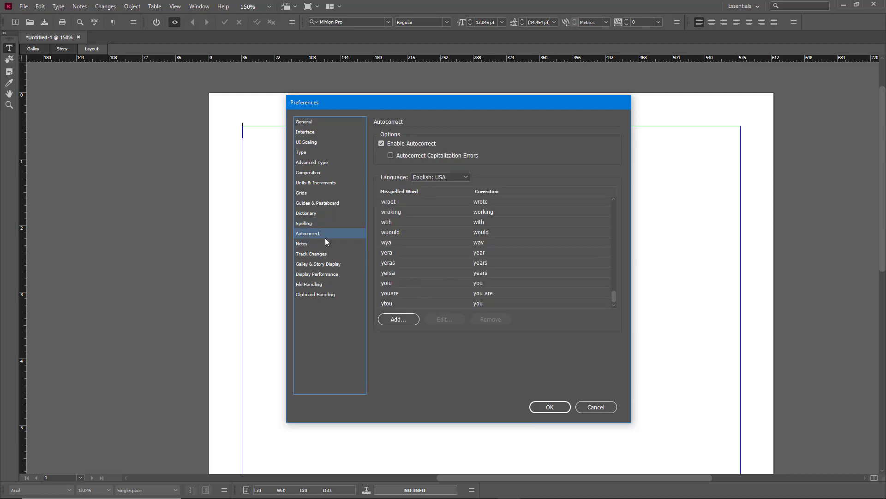
pyautogui.click(317, 244)
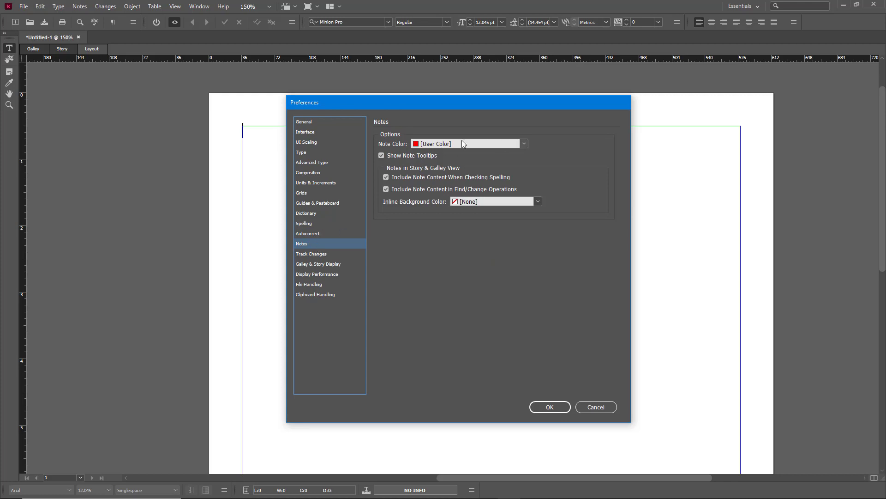
pyautogui.click(310, 256)
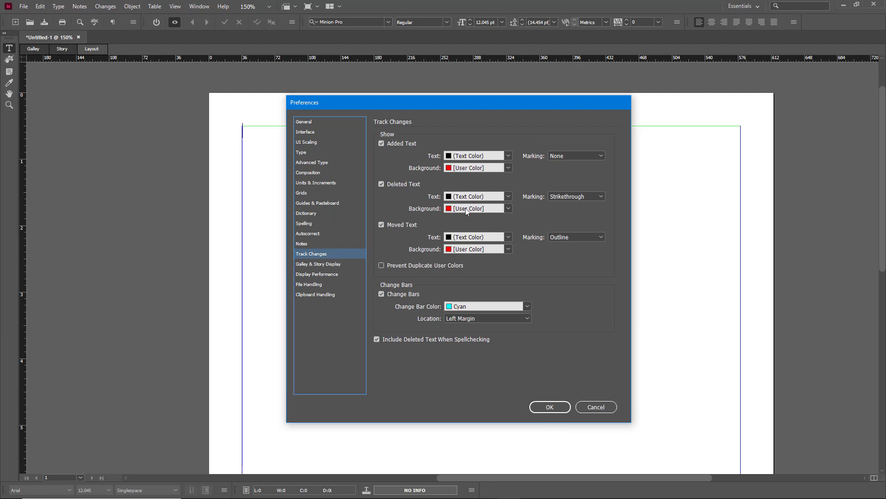
pyautogui.click(316, 265)
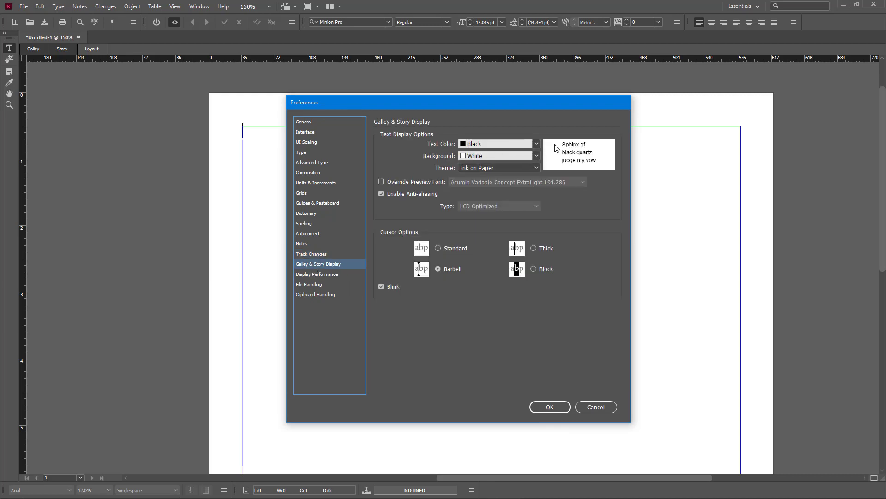
# - Set the galley and story text colour to Grape and confirm
pyautogui.click(535, 144)
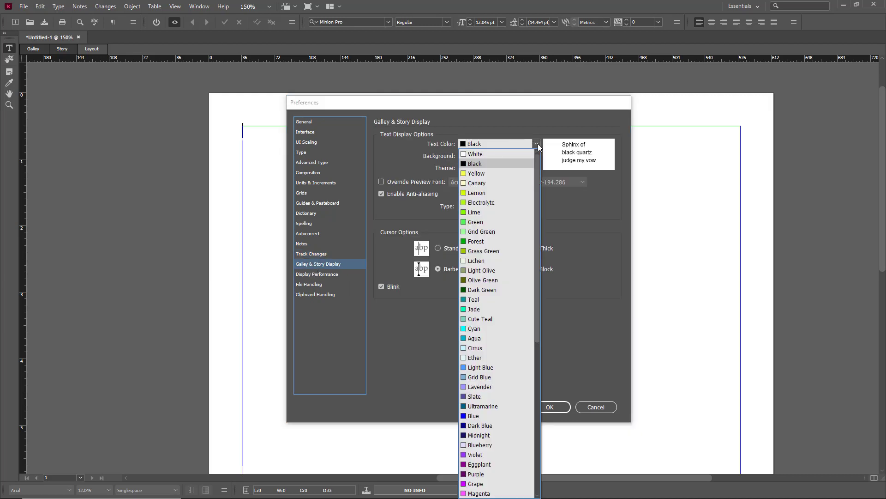
pyautogui.click(476, 483)
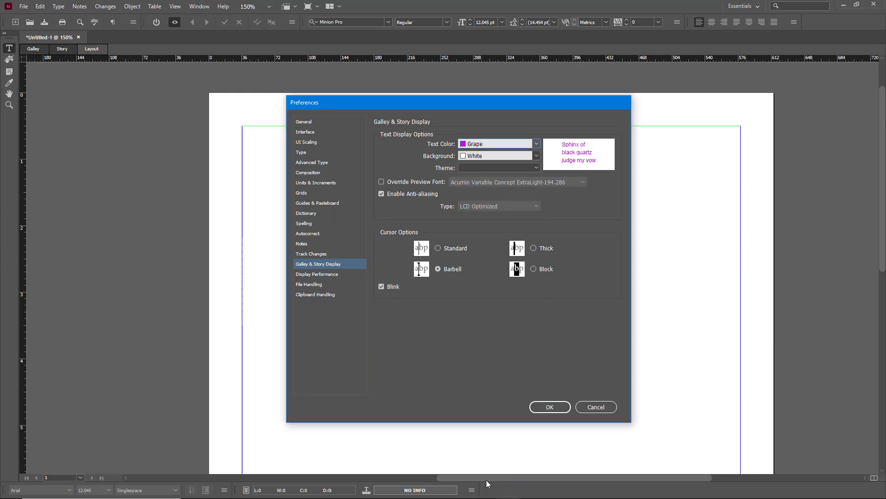
pyautogui.click(548, 406)
# - Type the test line 'hgfgghgh' into Story 1 in Story view
pyautogui.click(62, 49)
pyautogui.write('h')
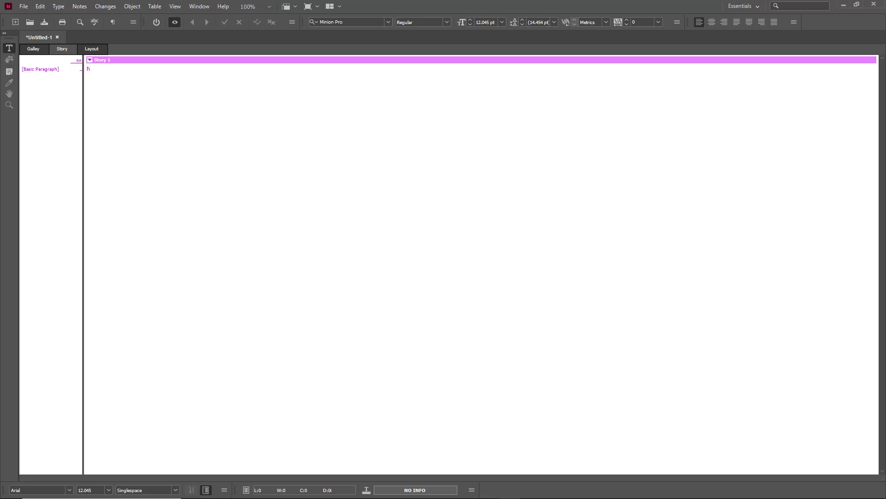
pyautogui.write('gfgghgh')
pyautogui.click(58, 6)
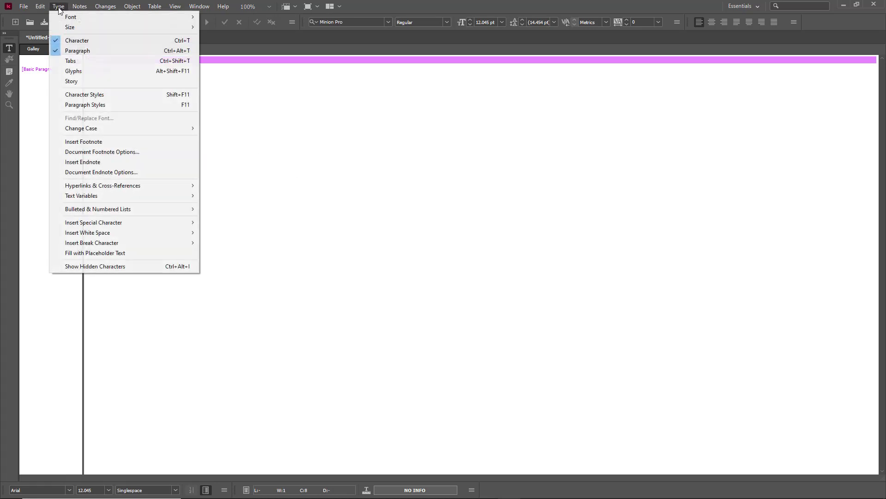
# - Reopen Preferences and lower Vector Graphics display performance to Proxy
pyautogui.moveTo(40, 6)
pyautogui.moveTo(115, 275)
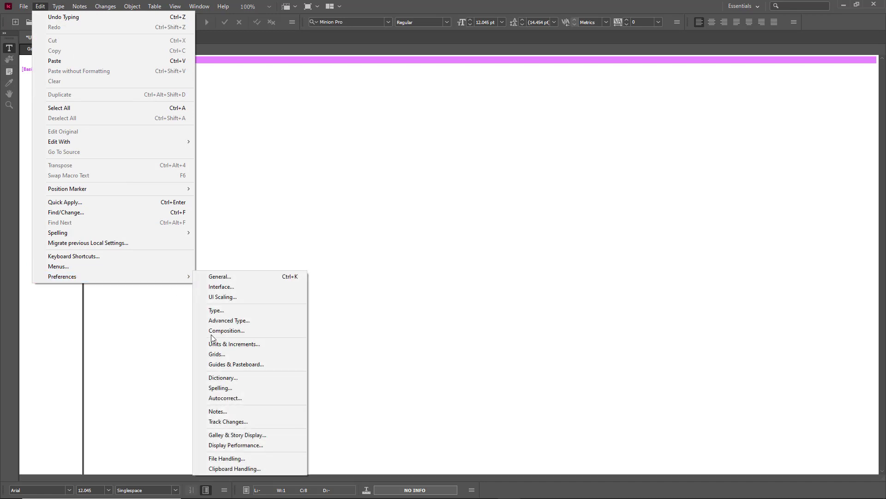
pyautogui.click(242, 398)
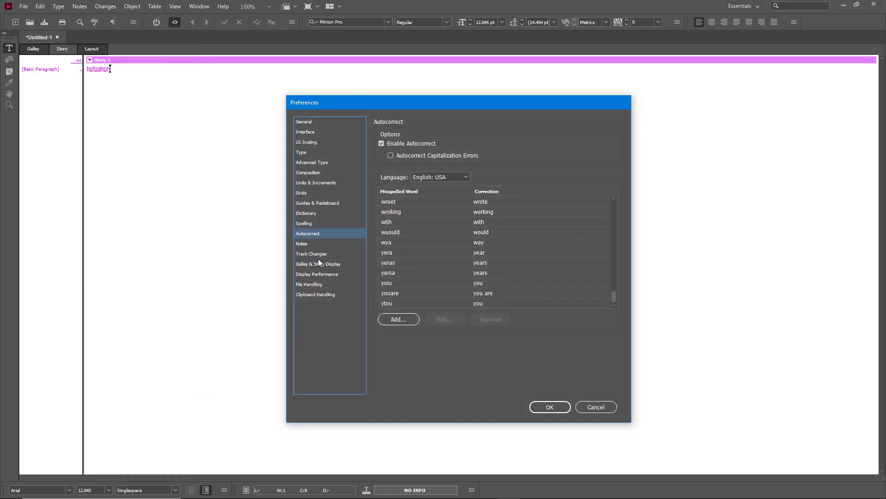
pyautogui.click(317, 254)
pyautogui.click(322, 266)
pyautogui.click(326, 274)
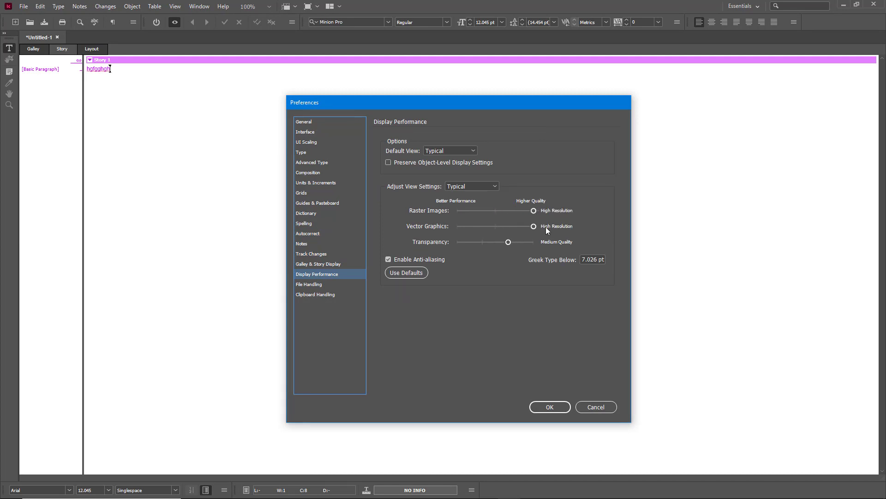
pyautogui.moveTo(534, 226); pyautogui.dragTo(509, 233)
# - Review File Handling, Clipboard Handling and General, close Preferences, and return to Layout view
pyautogui.click(330, 285)
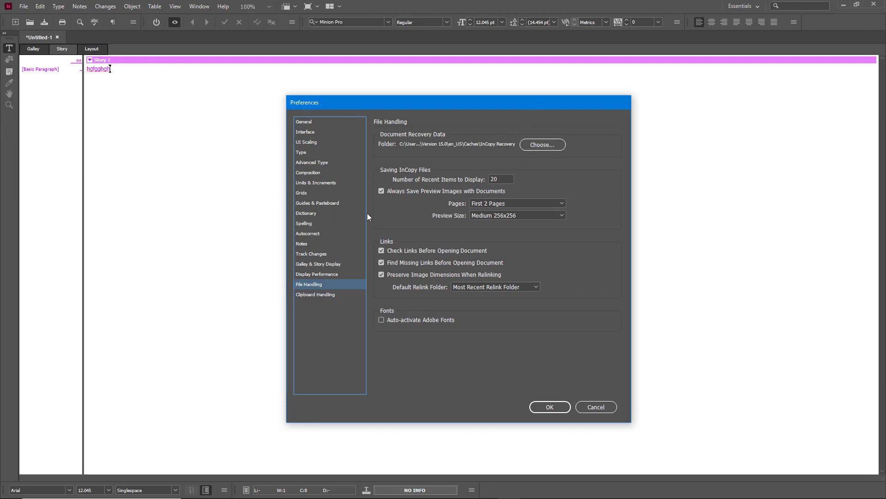
pyautogui.click(316, 298)
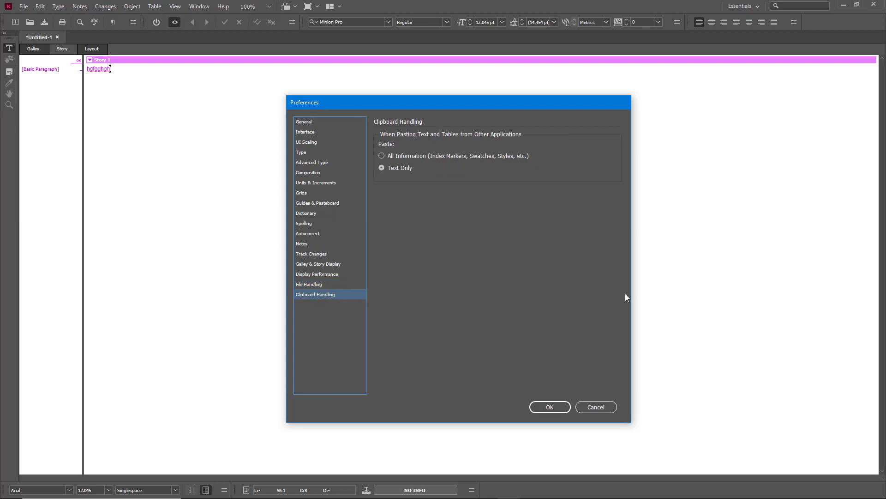
pyautogui.click(308, 123)
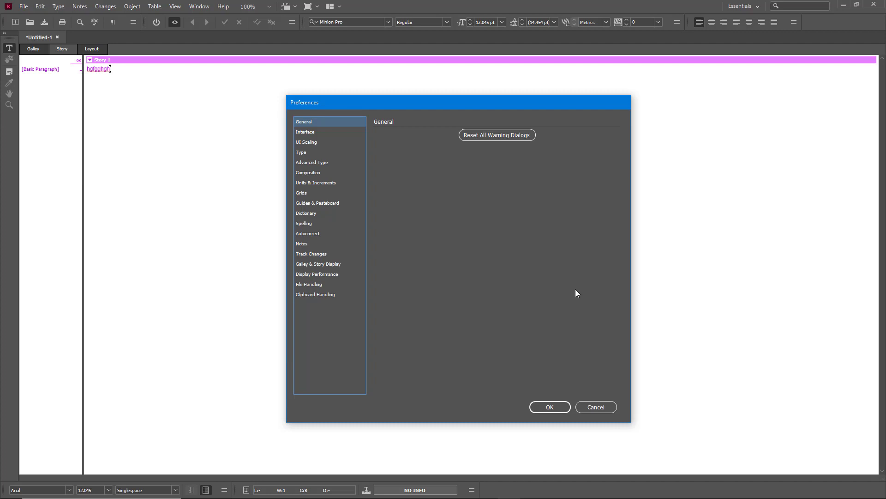
pyautogui.click(552, 406)
pyautogui.click(99, 49)
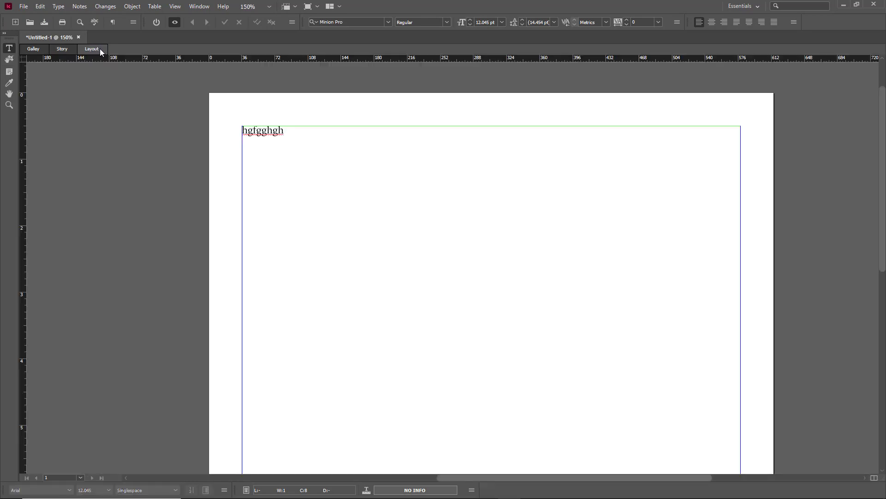